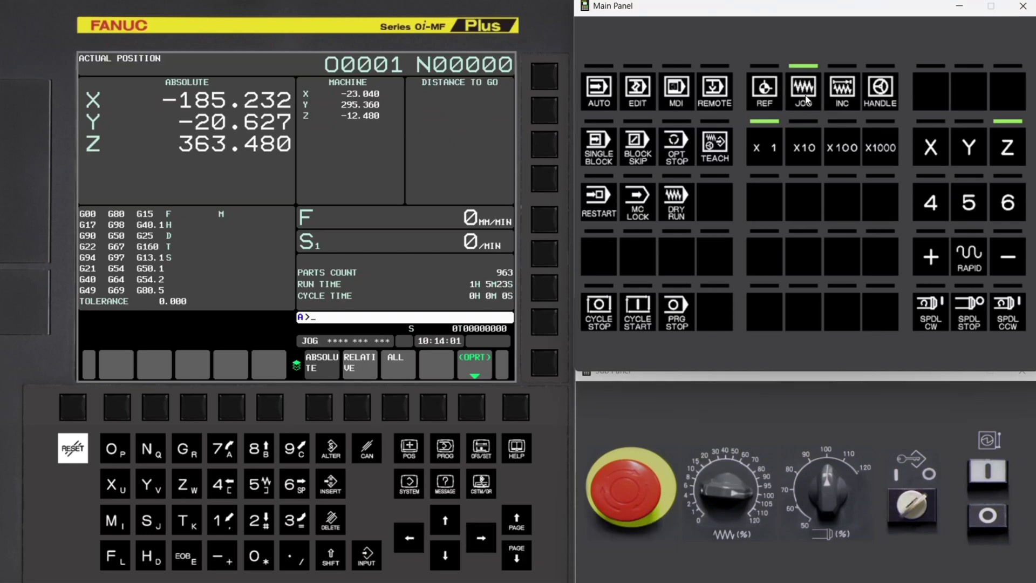
Open the work coordinate offsets and page its operation menu to reach the set-up function.
left_click(476, 458)
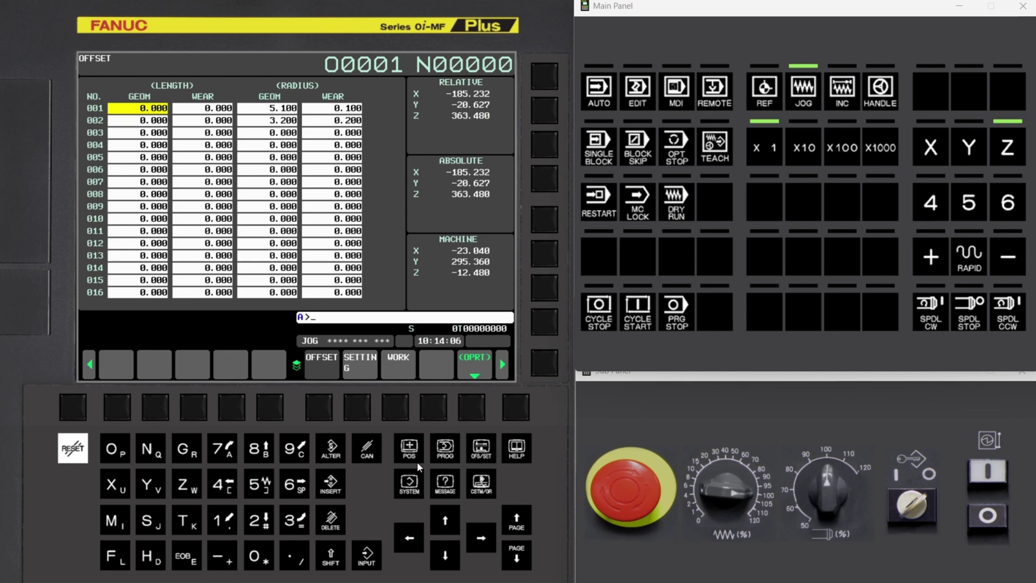
left_click(391, 403)
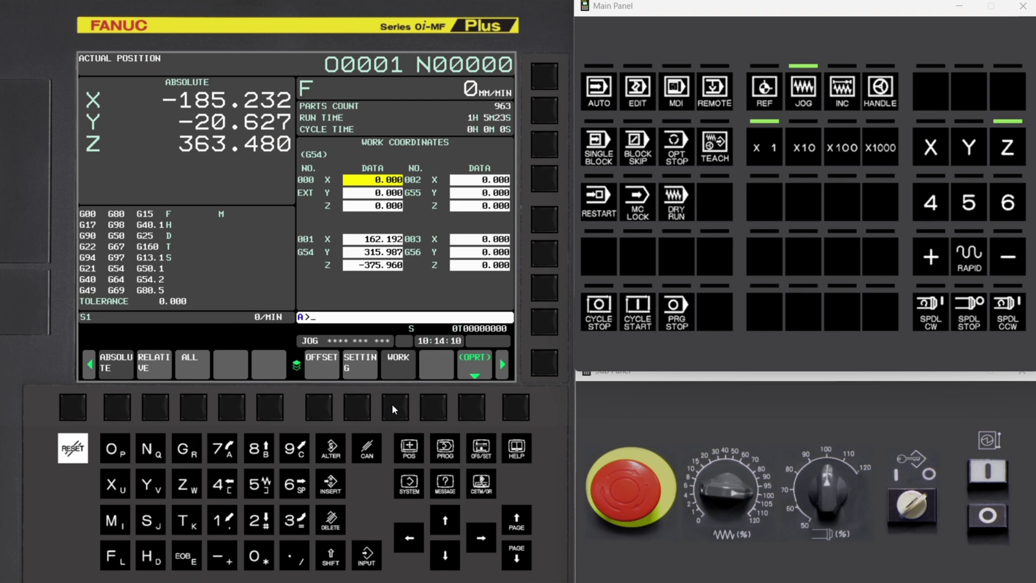
left_click(476, 403)
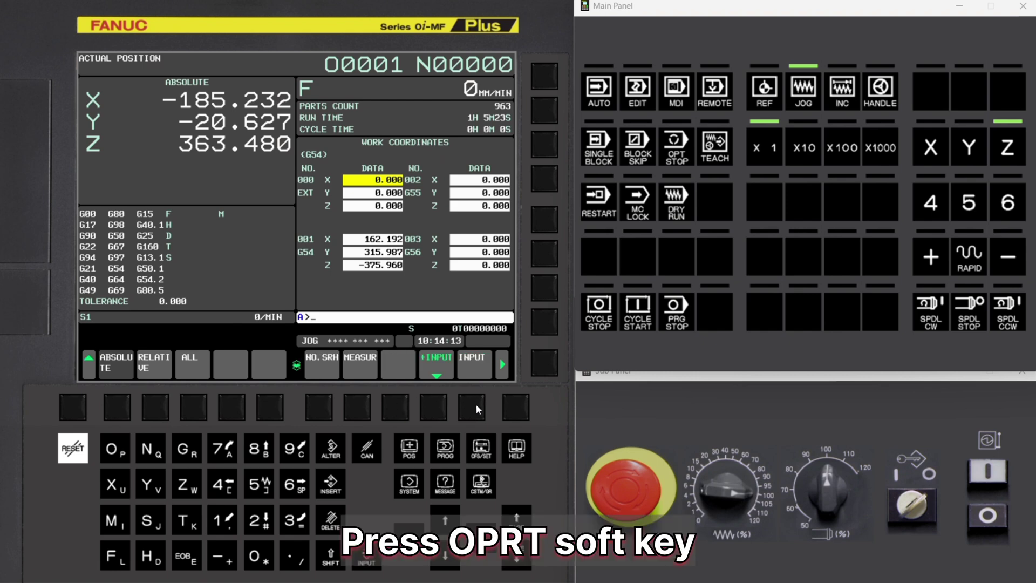
left_click(518, 401)
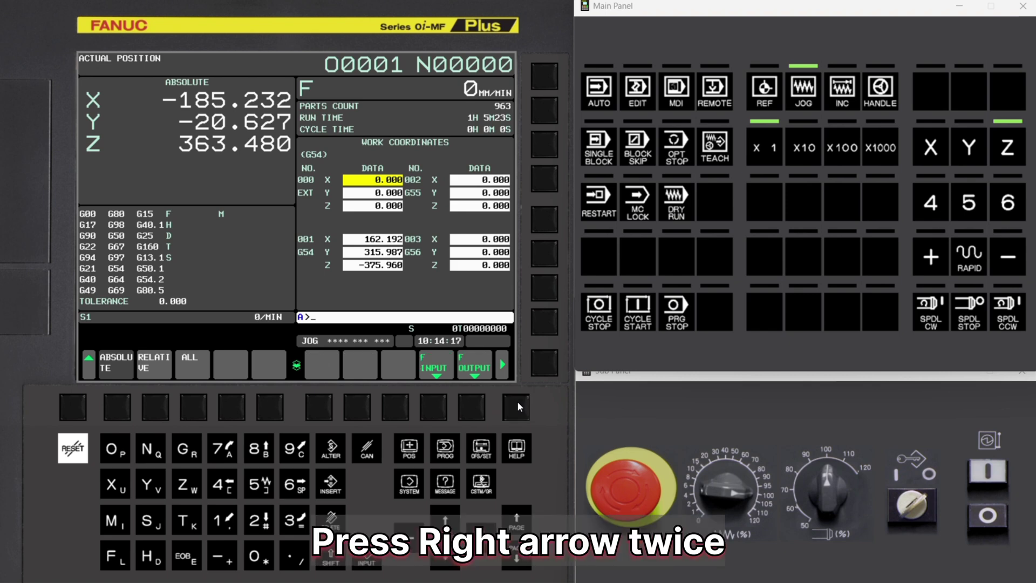
left_click(518, 400)
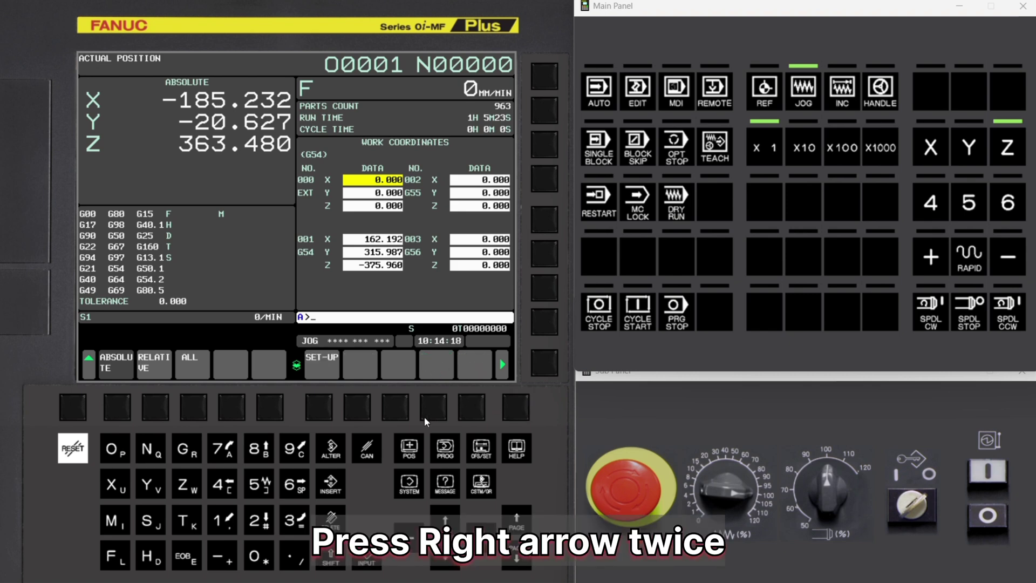
Open Set-up Guidance and select 2. Outside Diameter Work Setup.
left_click(319, 400)
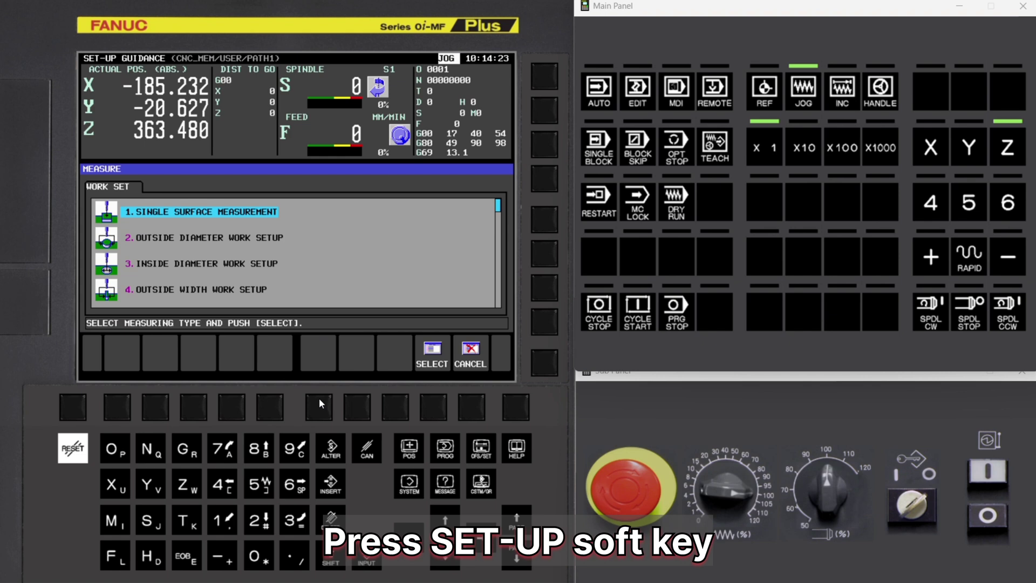
left_click(445, 563)
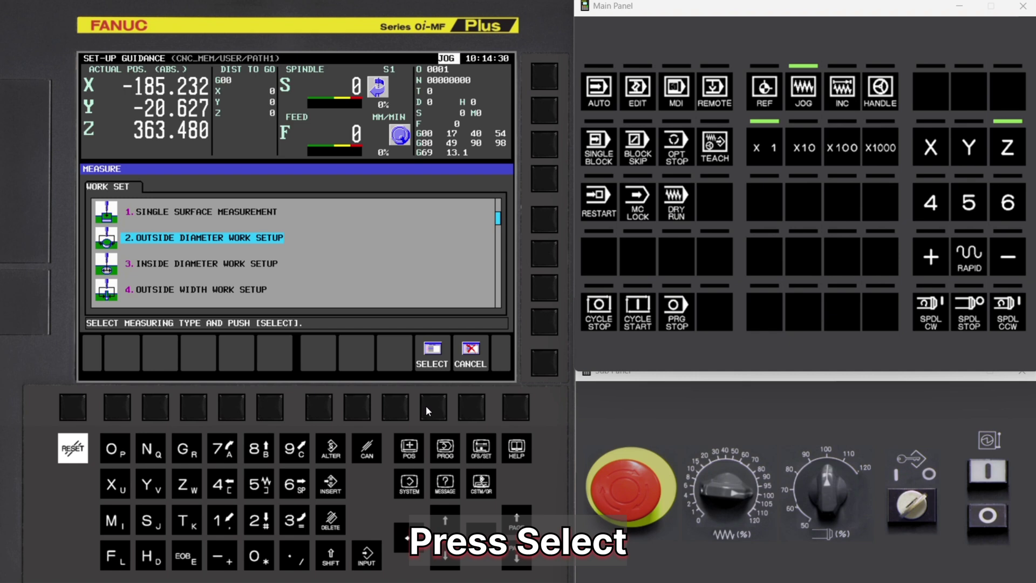
left_click(427, 409)
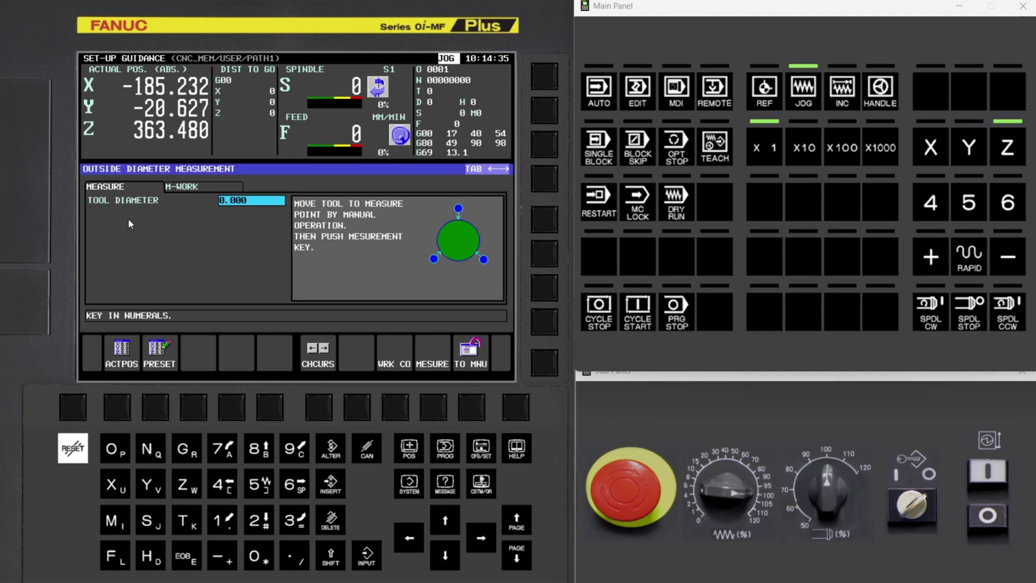
Enter 10.0 as the TOOL DIAMETER on the outside diameter measurement screen.
left_click(223, 519)
left_click(254, 567)
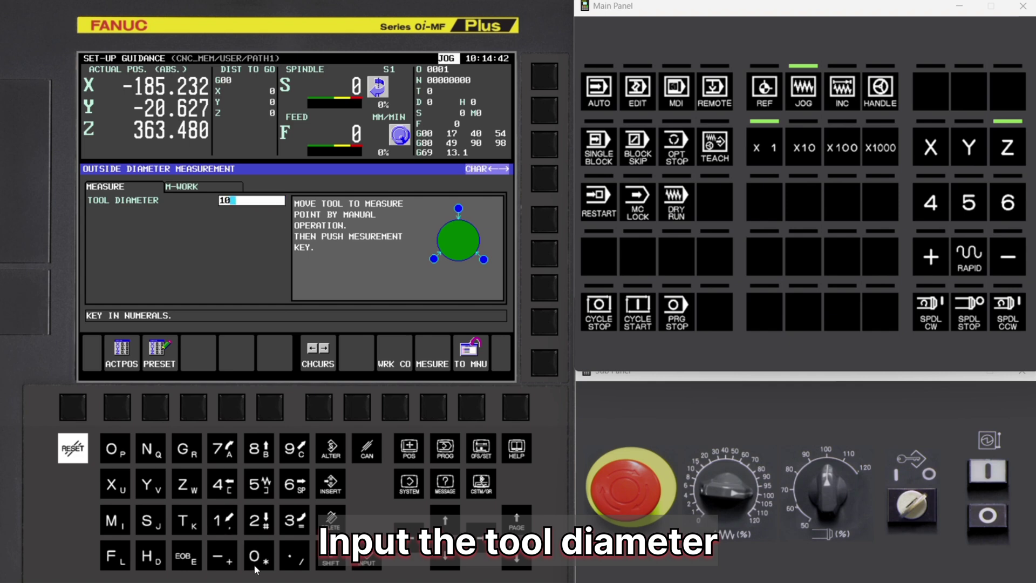
left_click(287, 562)
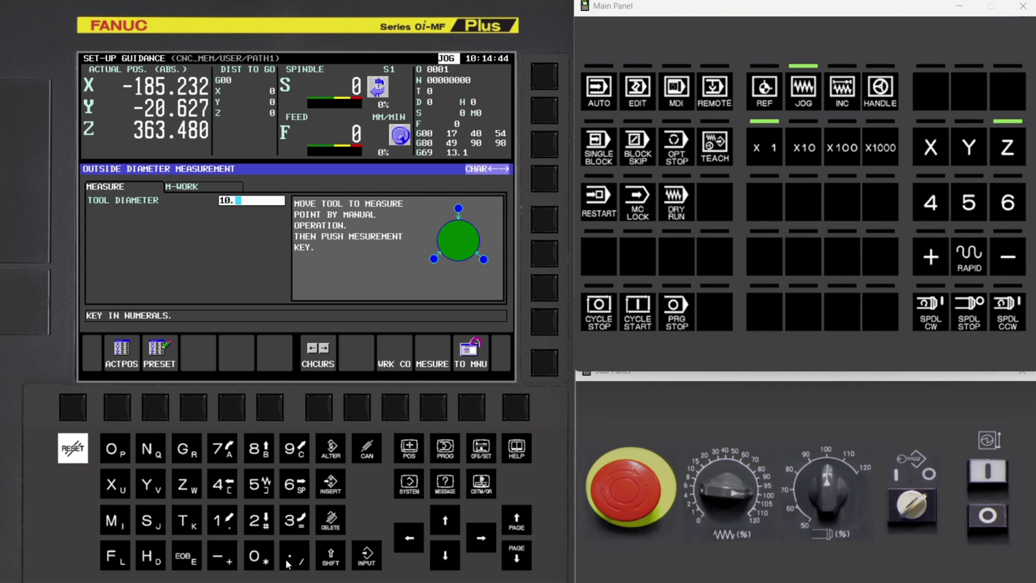
left_click(253, 558)
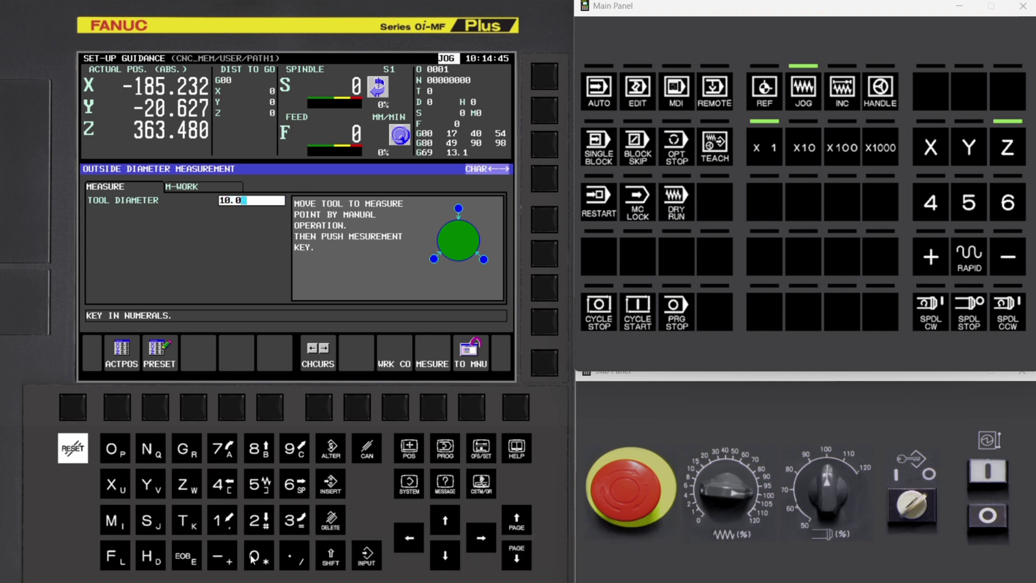
left_click(364, 558)
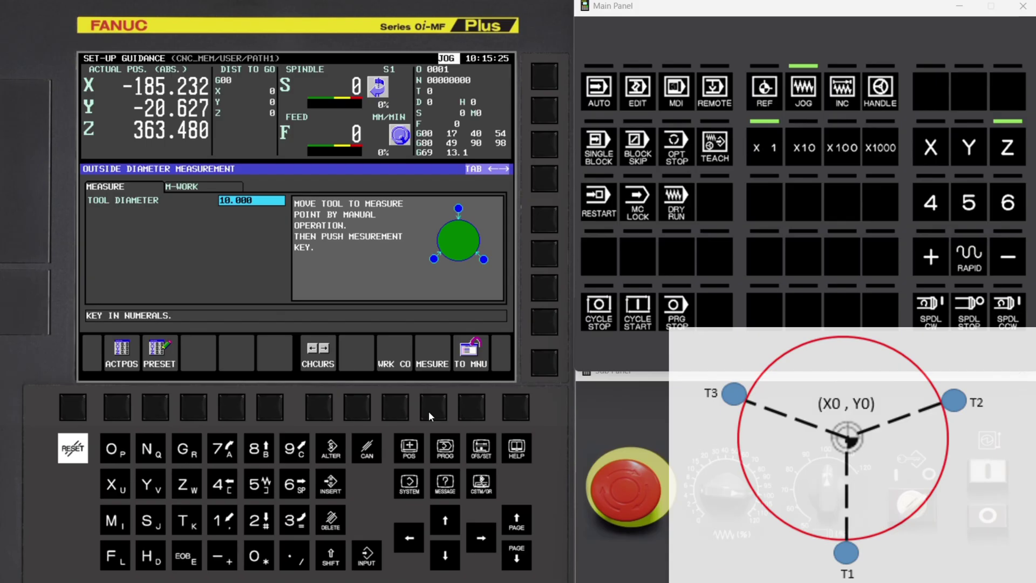
Record the first and second touch points on the diameter with MESURE.
left_click(428, 410)
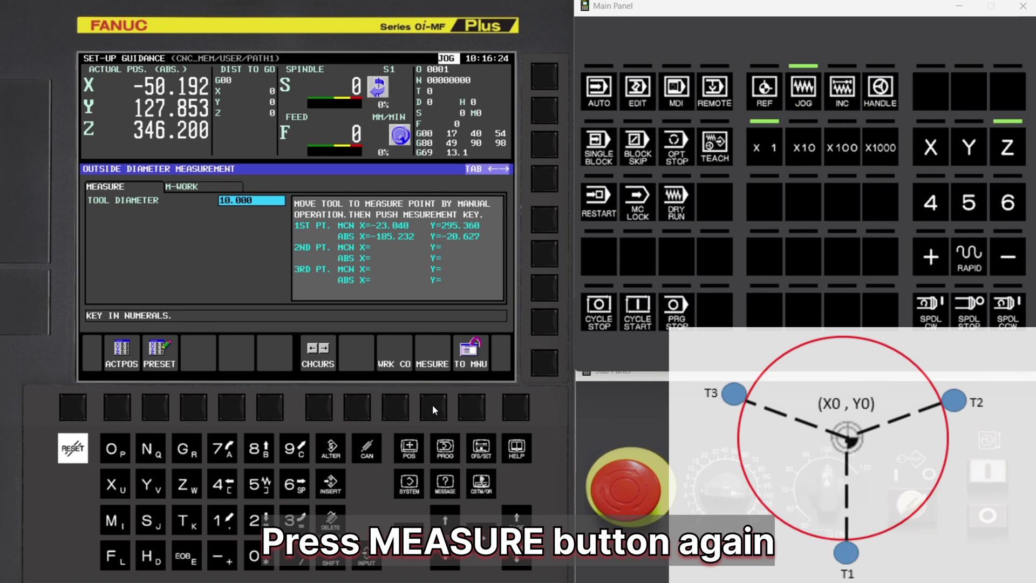
left_click(432, 404)
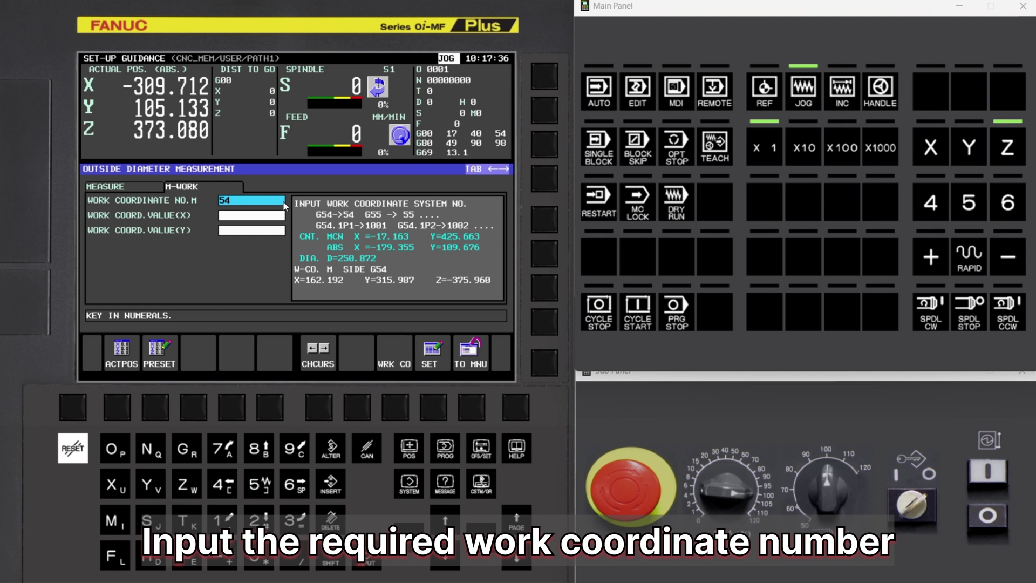
Choose work coordinate system 54 as the measurement target.
left_click(260, 489)
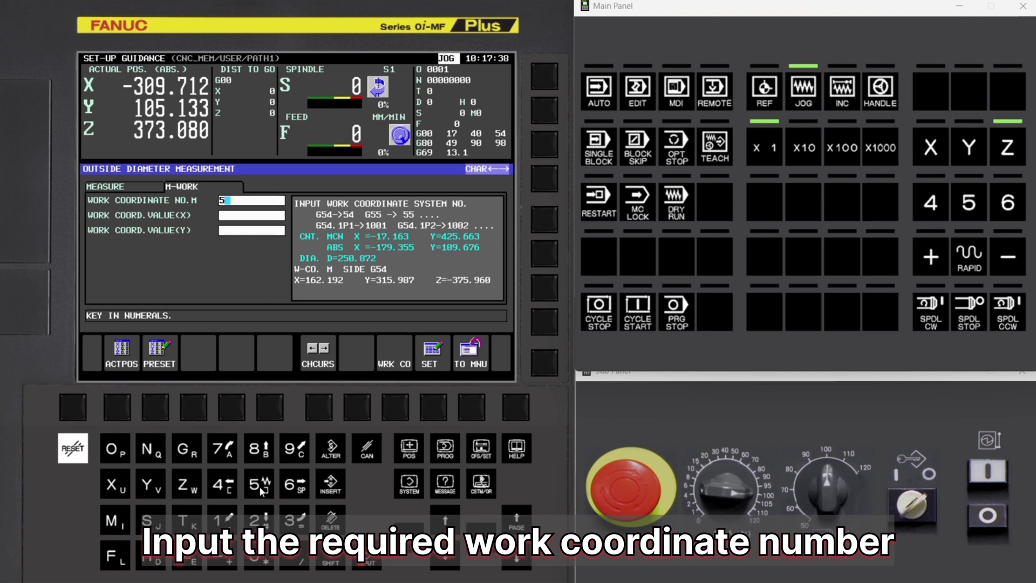
left_click(225, 479)
left_click(366, 559)
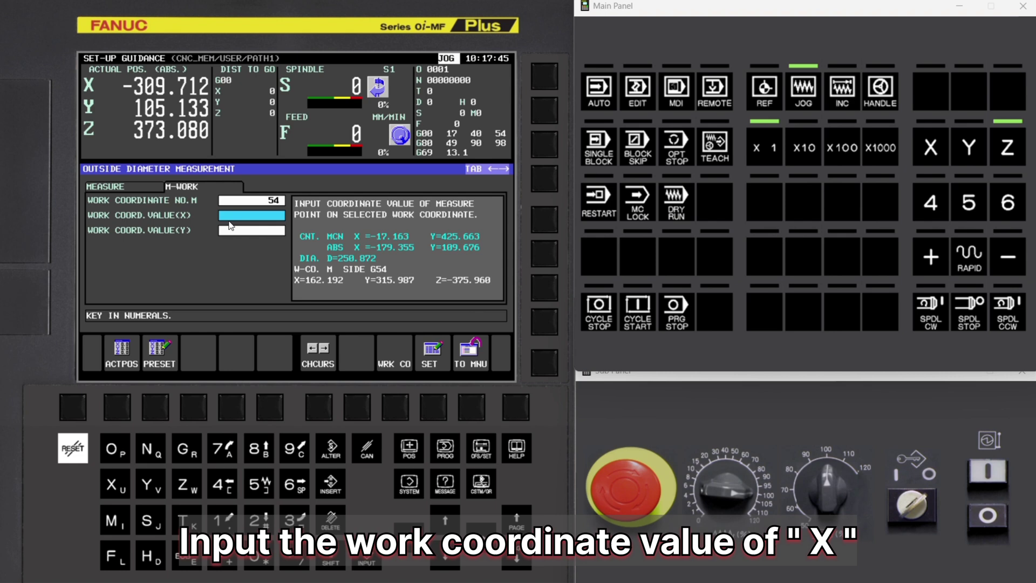
Set X 0.0 and Y 0.0, then apply the centre to G54 (X -17.163, Y 425.663).
left_click(258, 557)
left_click(293, 557)
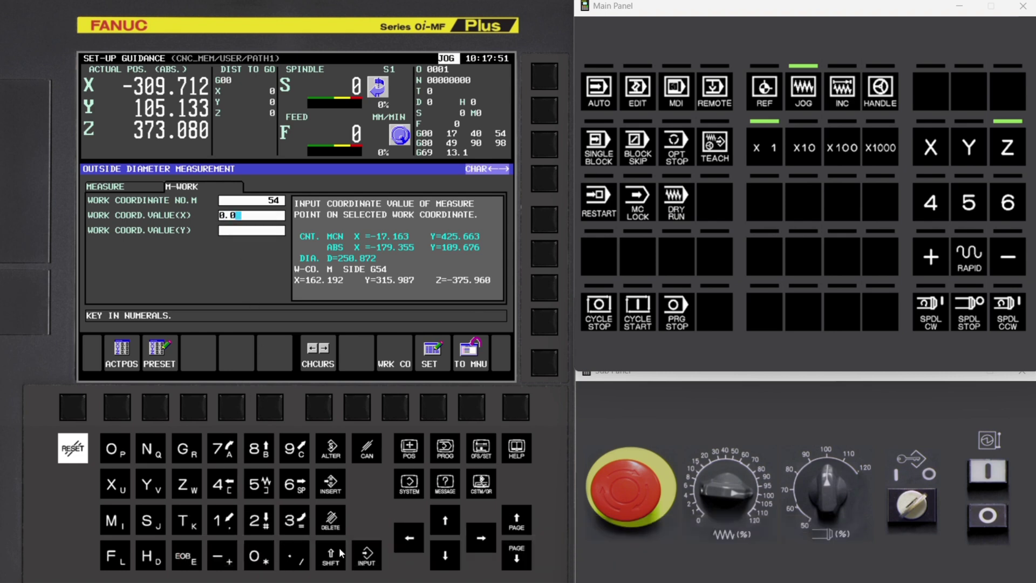
left_click(368, 557)
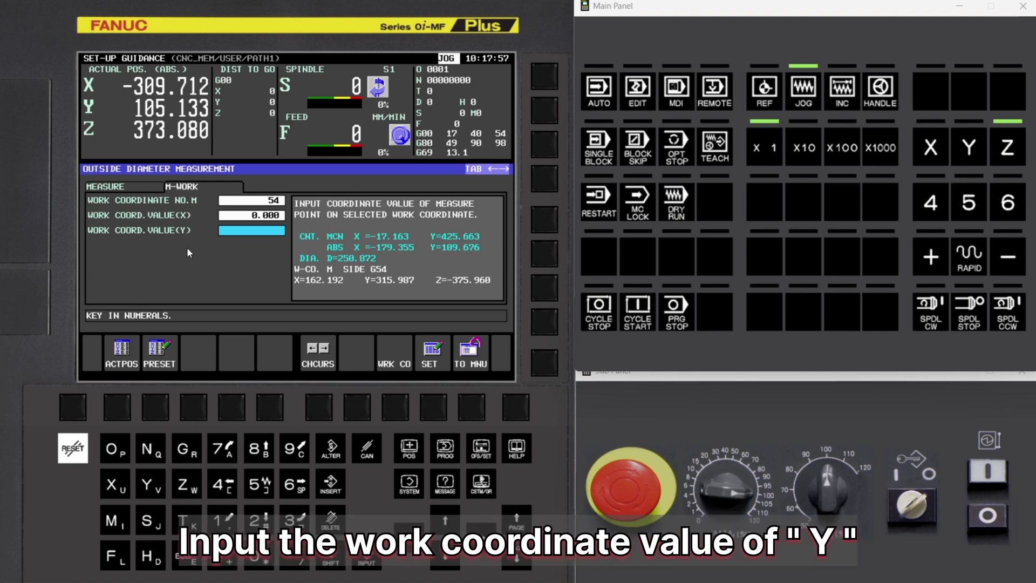
left_click(257, 557)
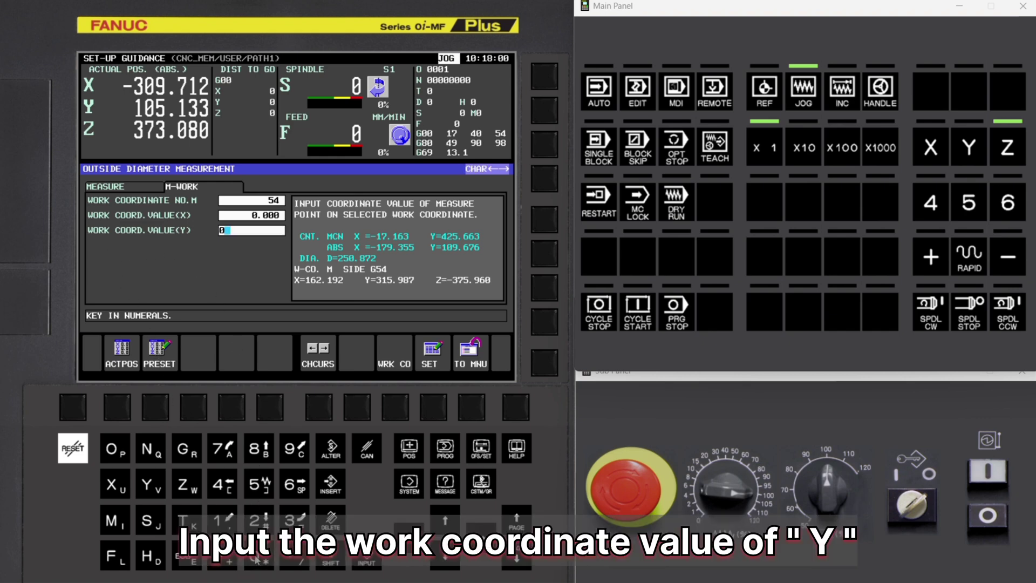
left_click(293, 557)
left_click(257, 557)
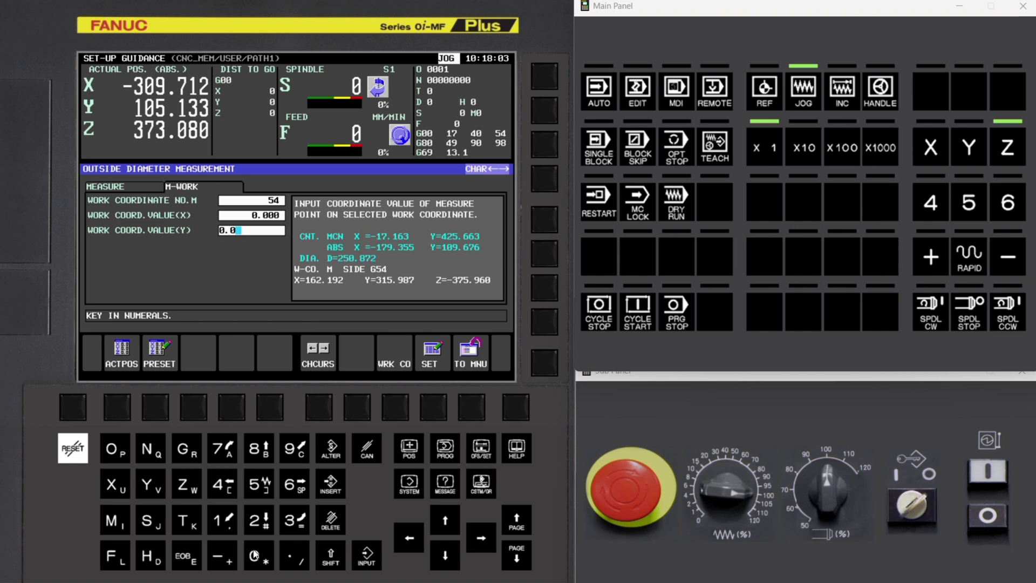
left_click(369, 554)
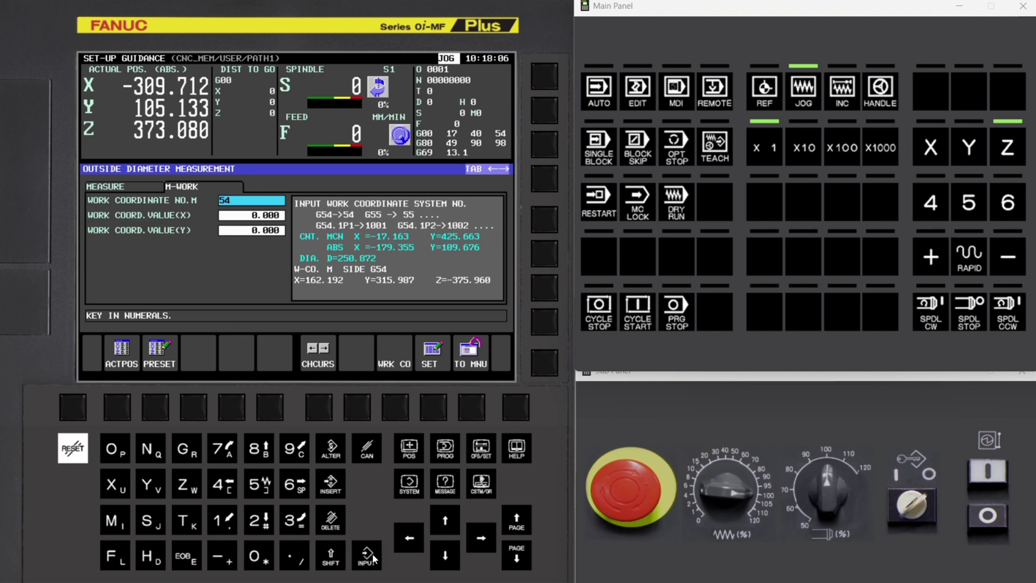
left_click(435, 408)
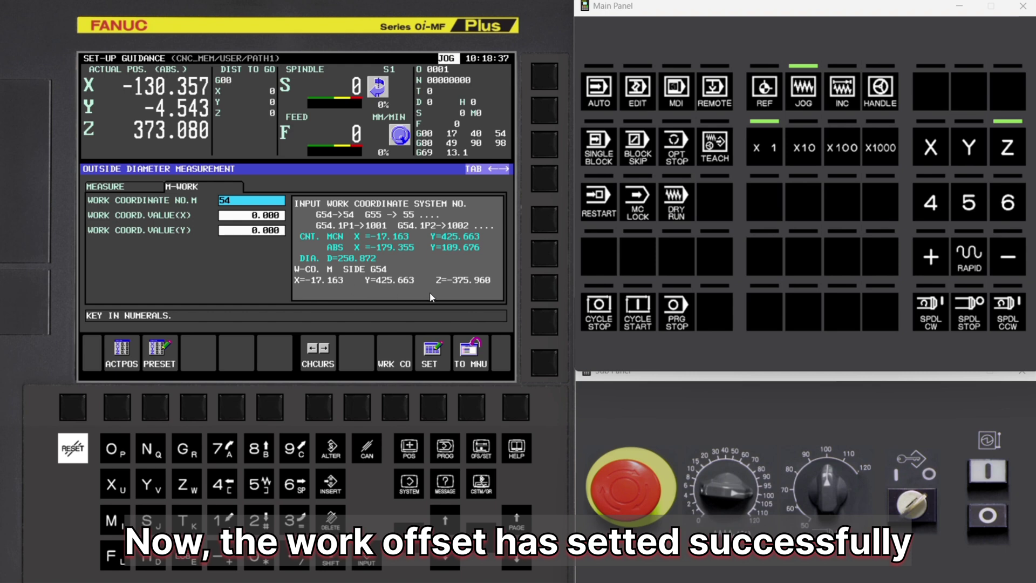
Exit Set-up Guidance with TO MNU and CANCEL to the updated work coordinates page.
left_click(478, 405)
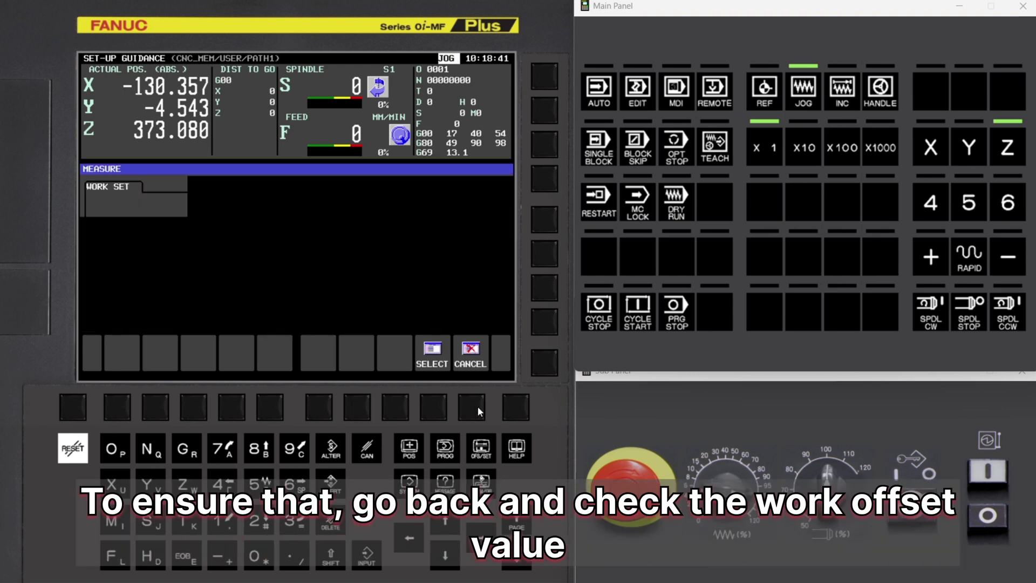
left_click(477, 406)
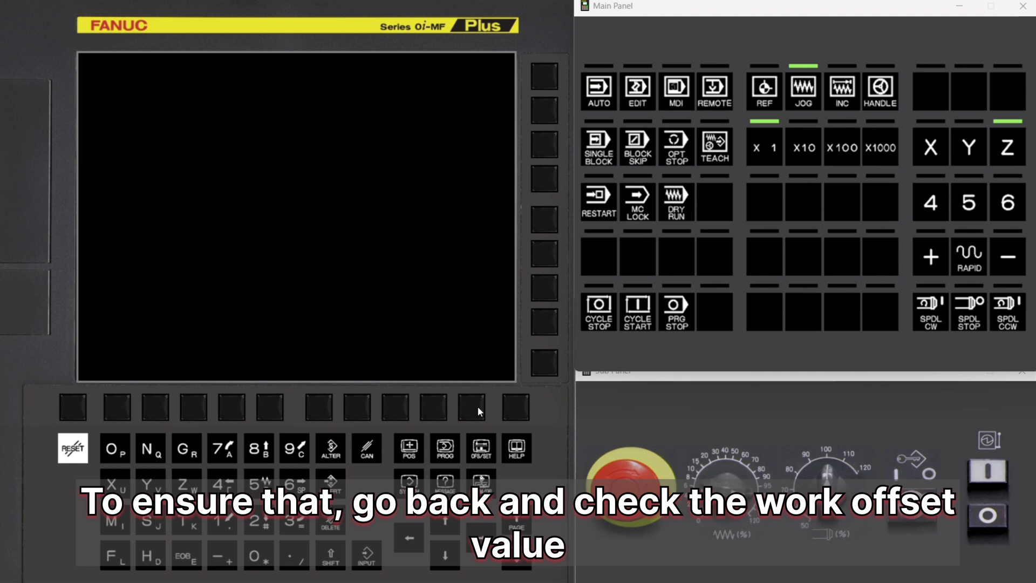